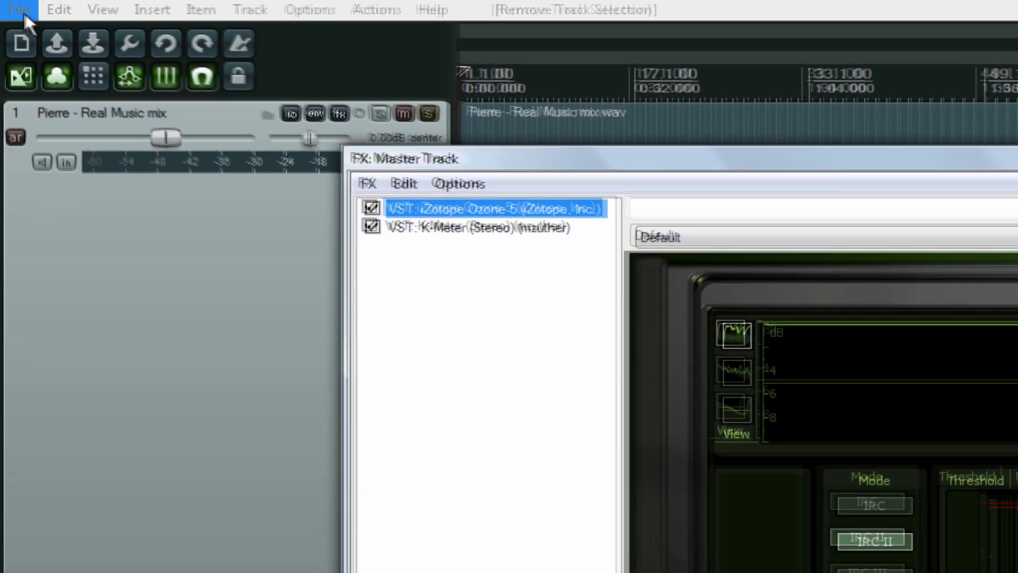
- Render the master mix to Dither Demo.wav at 44100 Hz, 64-bit float, overwriting the existing file
left_click(10, 5)
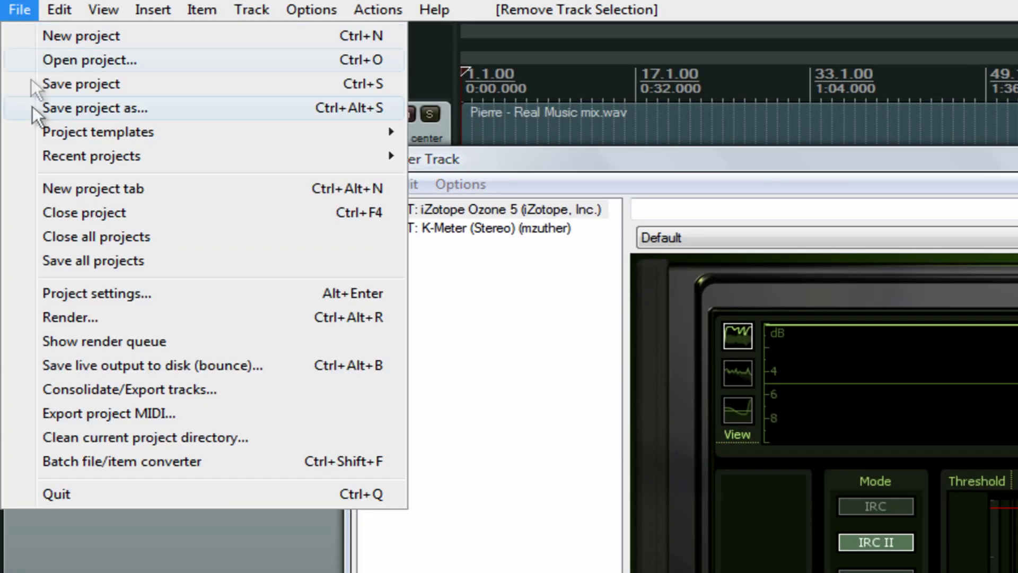
left_click(71, 317)
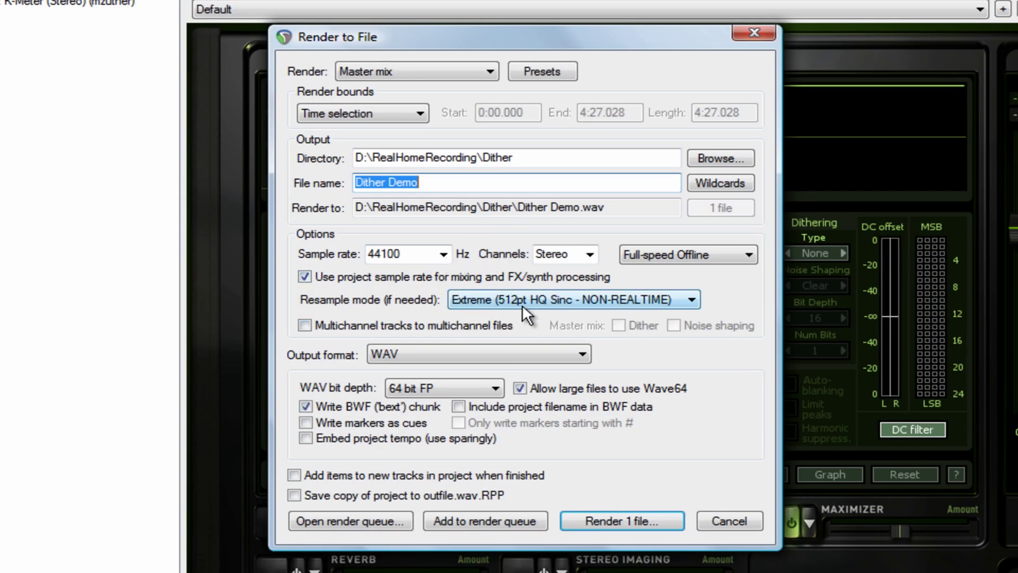
left_click(412, 387)
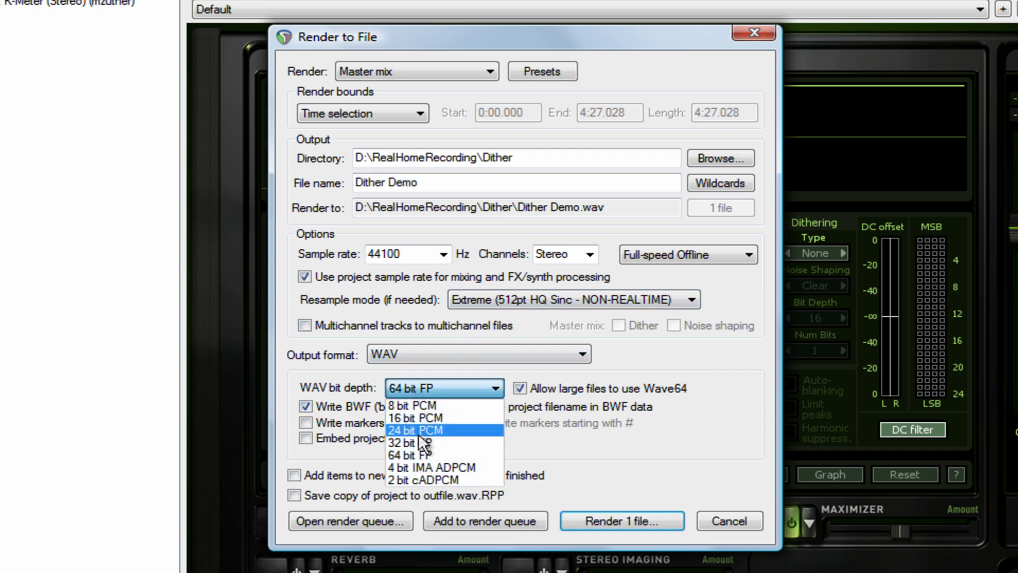
left_click(419, 451)
left_click(442, 253)
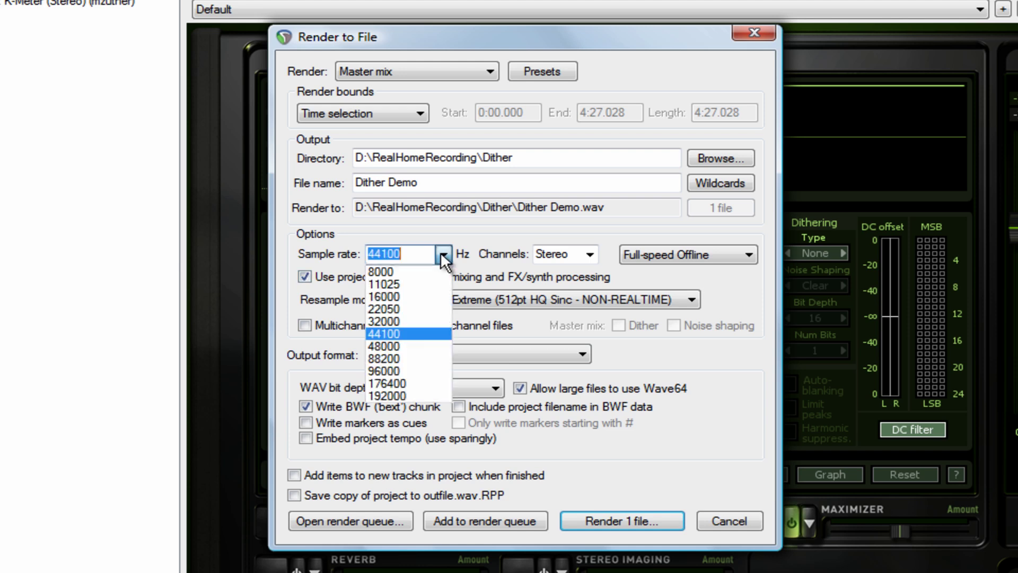
left_click(415, 329)
left_click(628, 517)
left_click(496, 298)
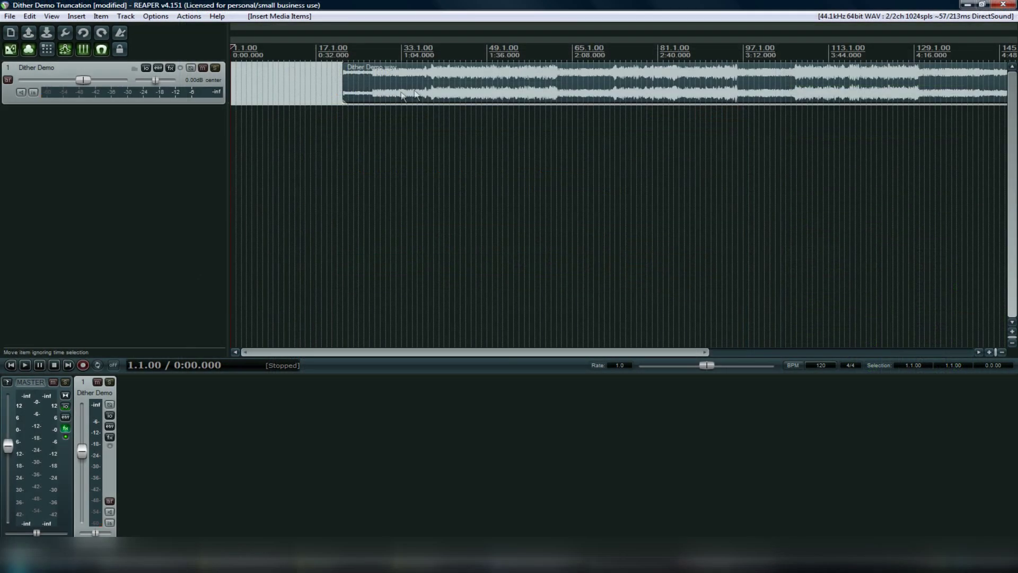
- Move the rendered item to the project start at 1.1.00 and make the Dither Demo track taller
left_click_drag(403, 95, 289, 95)
left_click_drag(169, 105, 168, 217)
left_click_drag(168, 255, 167, 319)
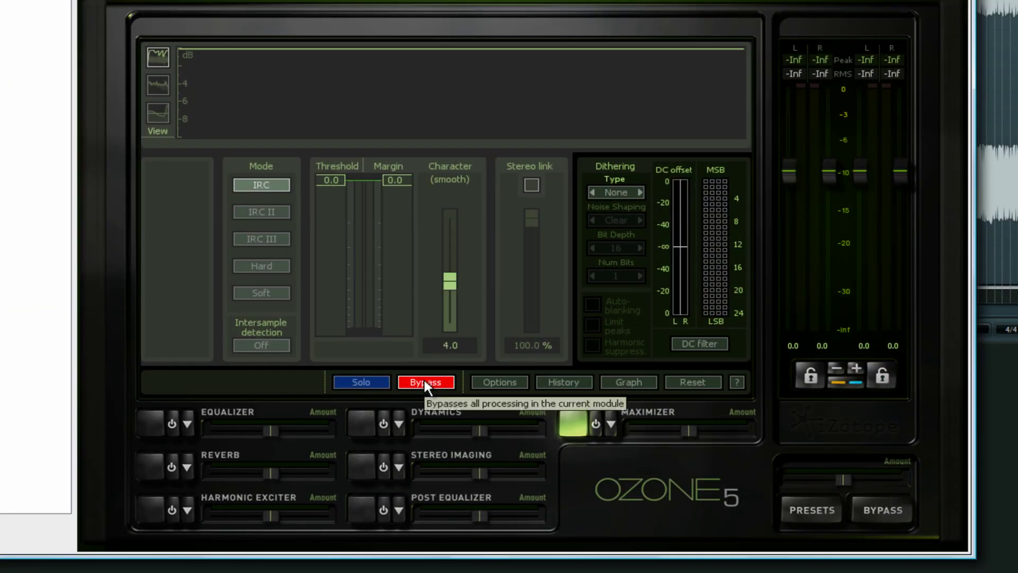
- Un-bypass the Ozone 5 maximizer and set MBIT+ dither, Ultra noise shaping, margin -0.2 and IRC II
left_click(423, 377)
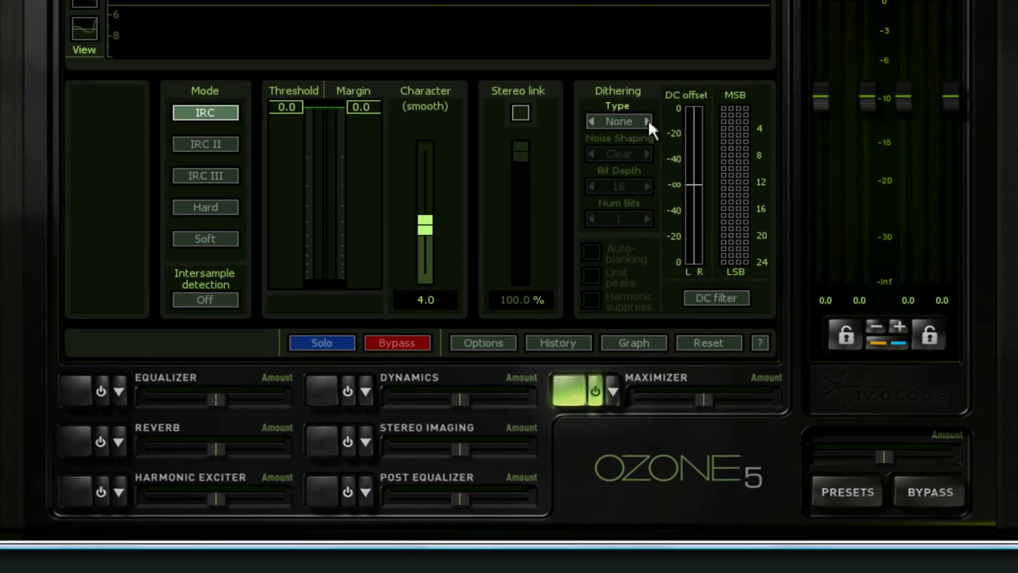
left_click(640, 191)
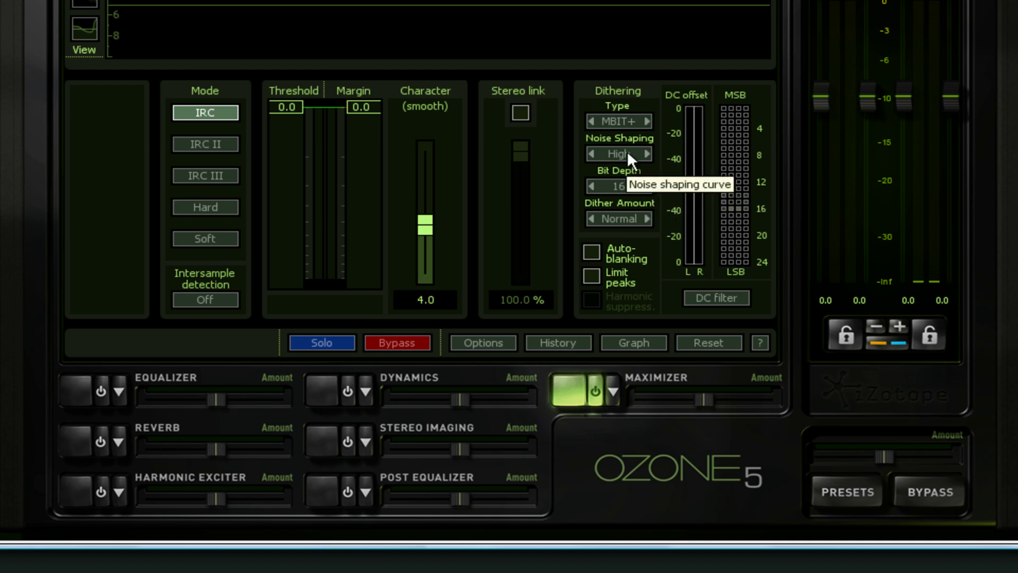
left_click(648, 153)
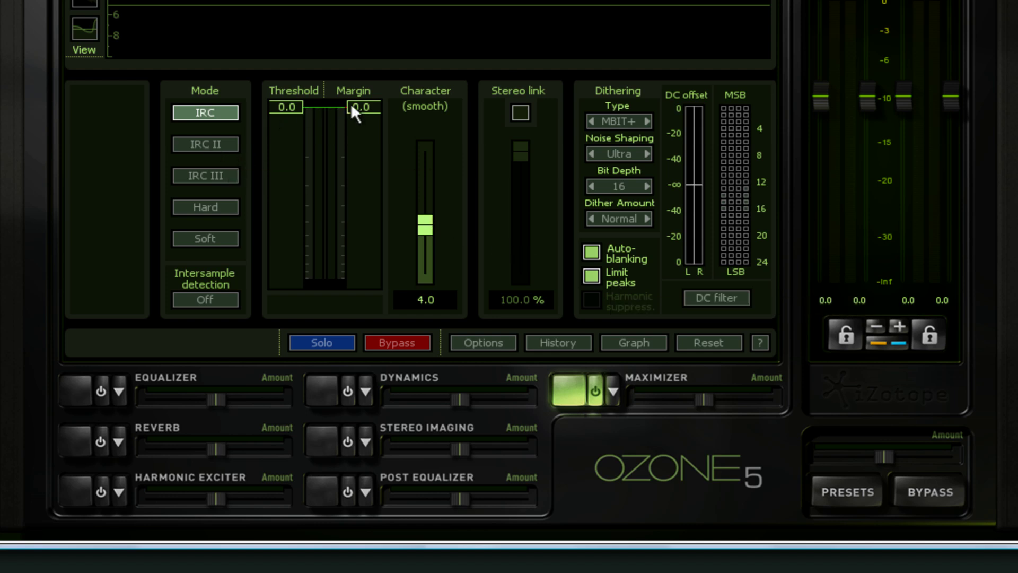
type("-0.2")
key("Return")
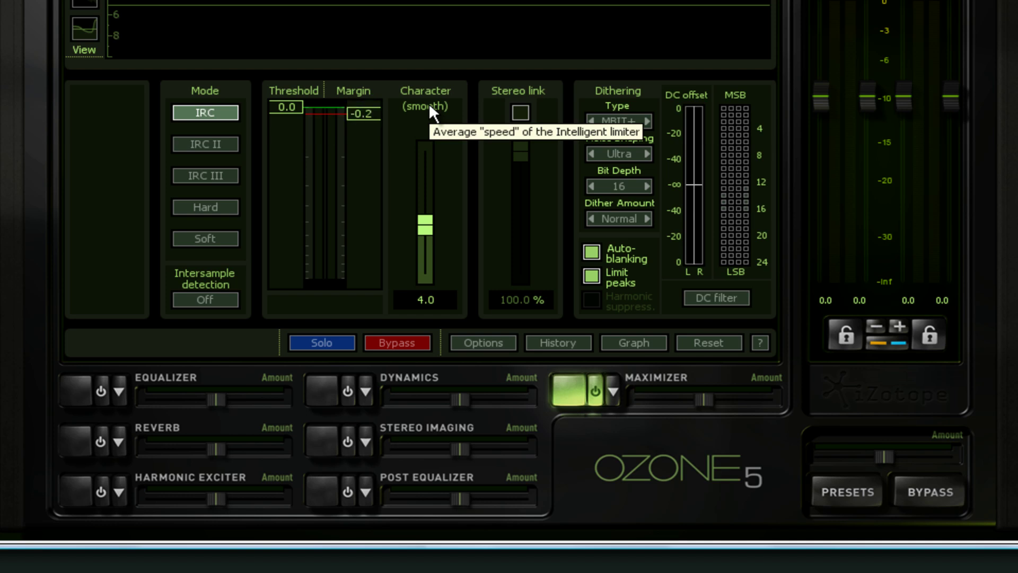
left_click(208, 143)
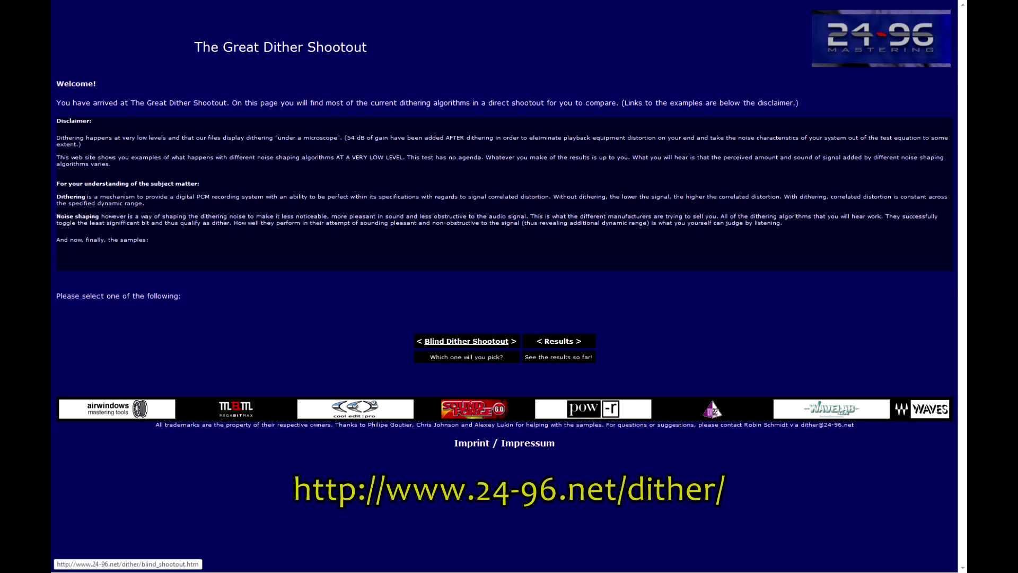
- Browse the blind dither test, go back to the results chart showing MegaBitMax Ultra's 480 votes, and highlight its description
left_click(467, 341)
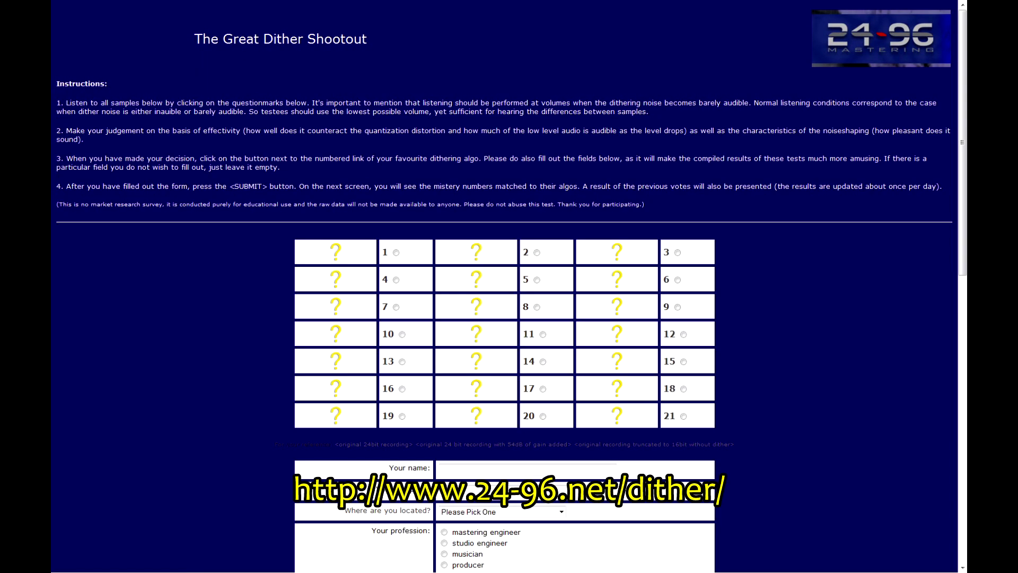
scroll(509, 287, "down", 8)
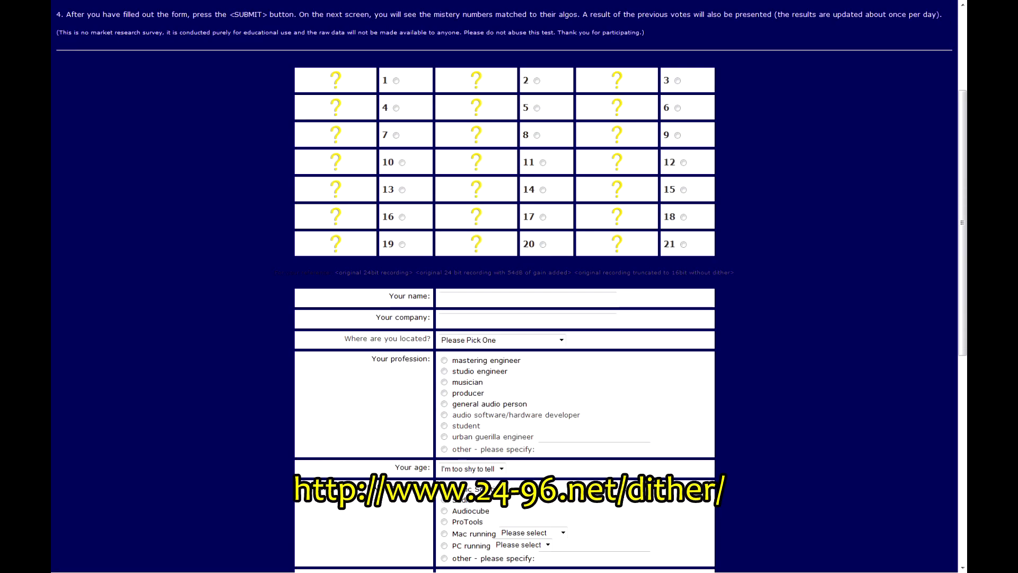
scroll(509, 286, "down", 4)
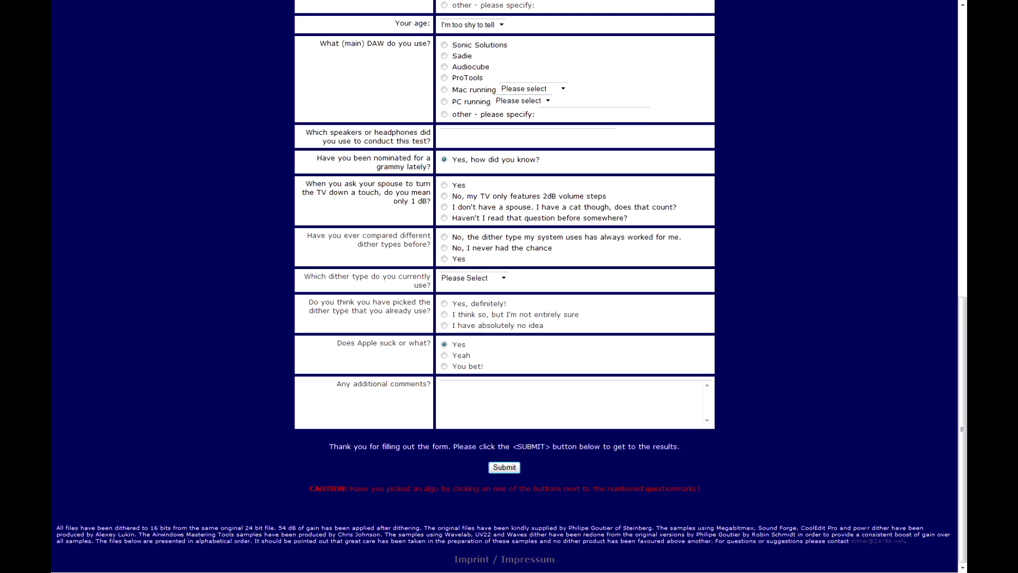
right_click(213, 261)
left_click(233, 266)
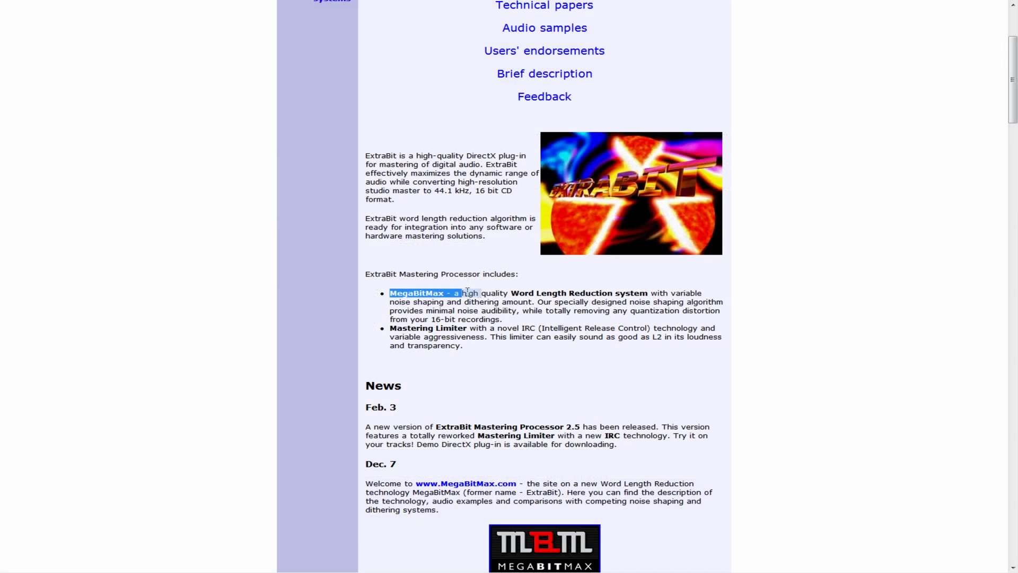
left_click_drag(390, 293, 514, 316)
- Go via the Main page to the About me page and scroll to the author's iZotope DSP developer role
left_click(575, 316)
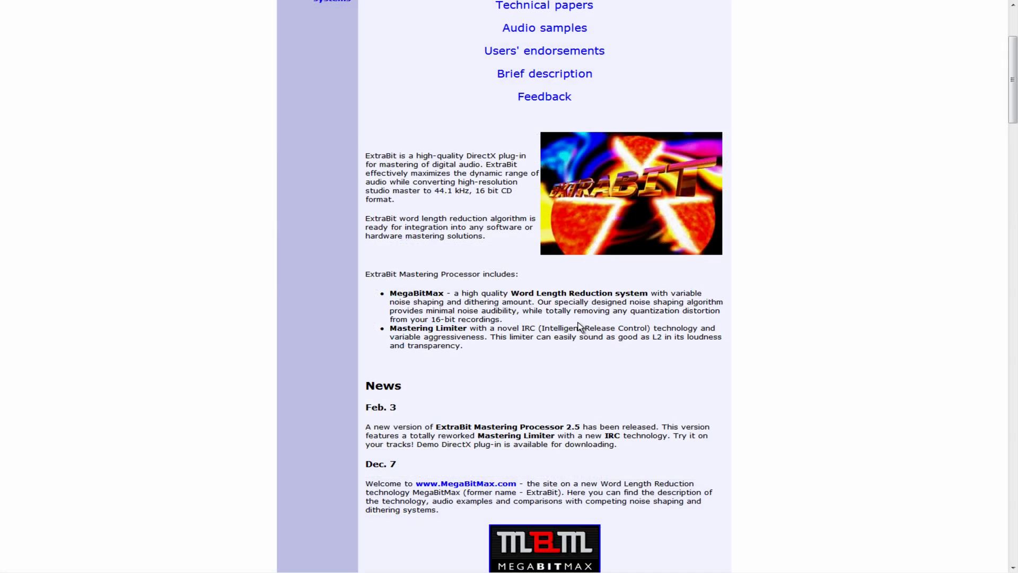
scroll(193, 348, "up", 4)
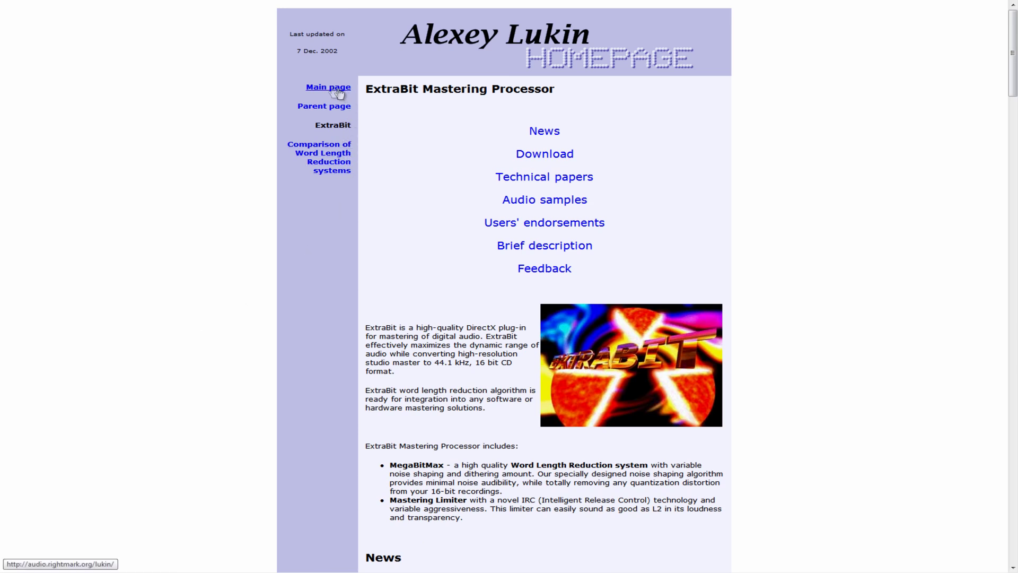
left_click(329, 89)
left_click(329, 104)
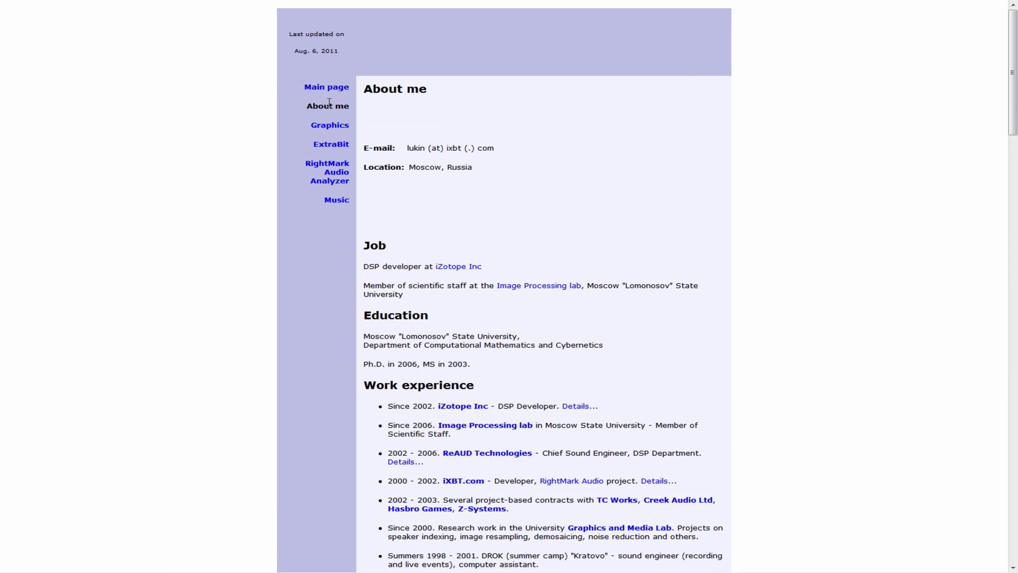
scroll(770, 382, "down", 3)
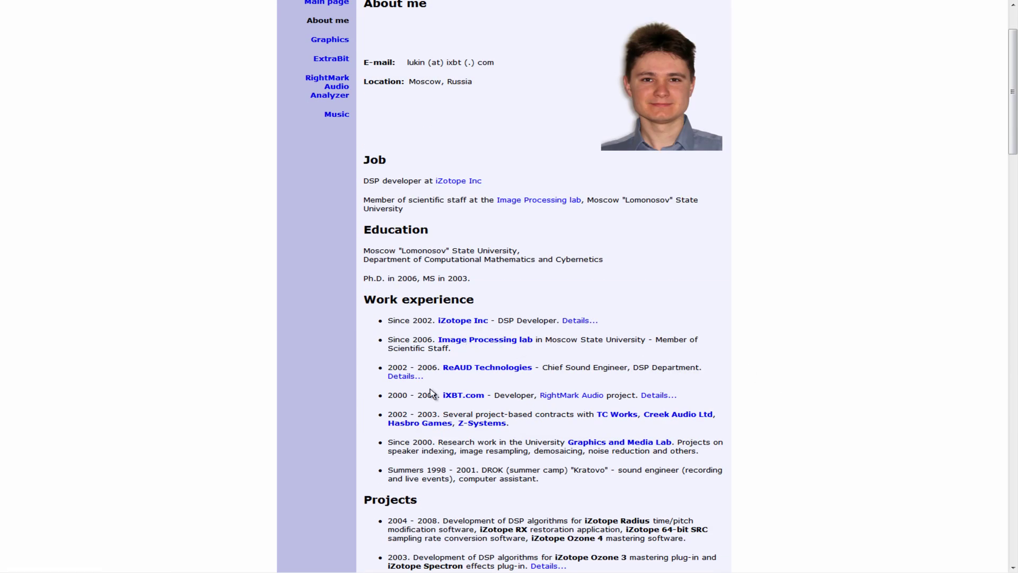
scroll(432, 392, "down", 3)
scroll(430, 388, "down", 3)
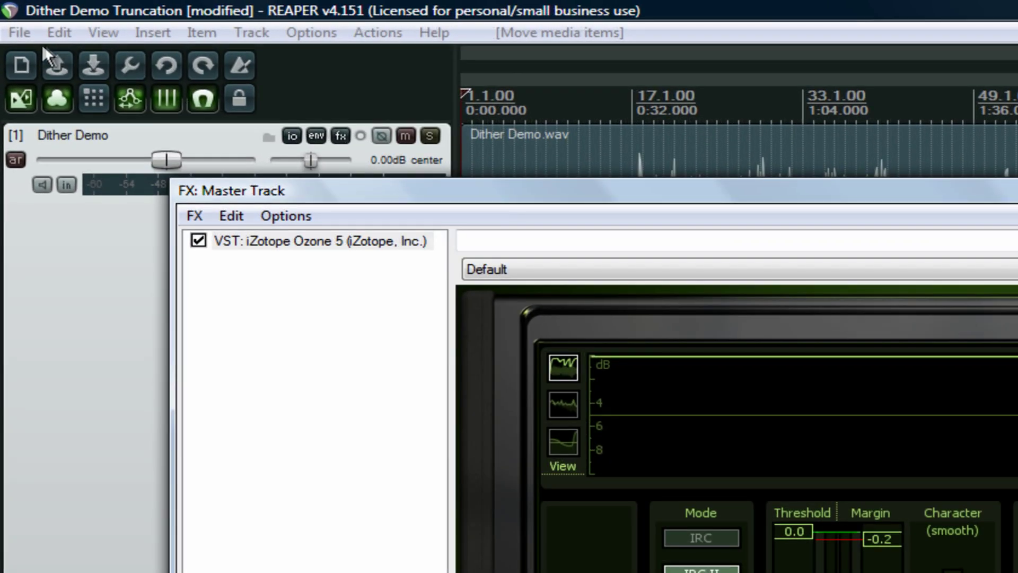
- Render Dither Demo Truncation.wav as 16-bit PCM at 44100 Hz with REAPER's dither and noise shaping off
left_click(4, 35)
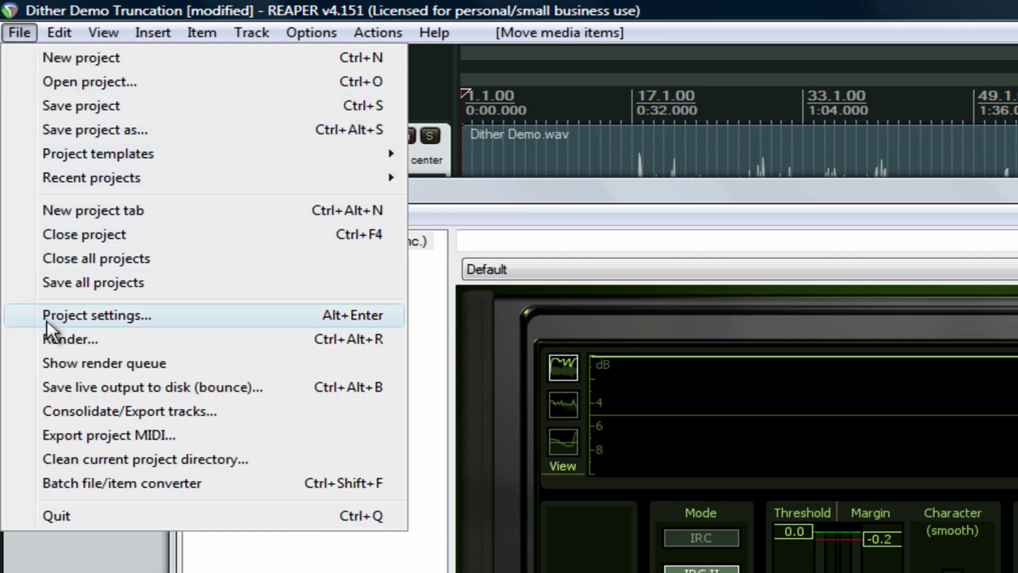
left_click(48, 338)
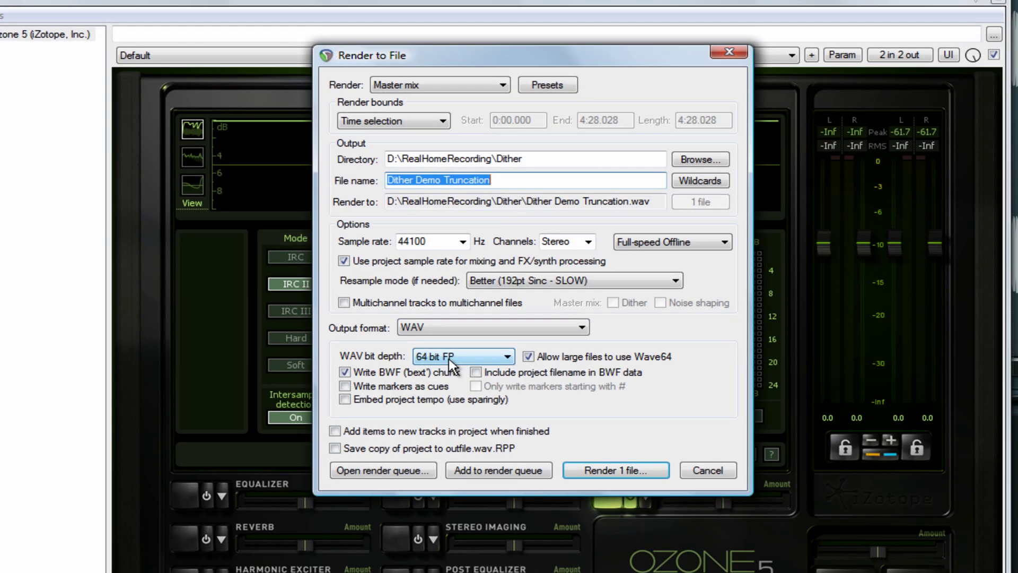
left_click(460, 365)
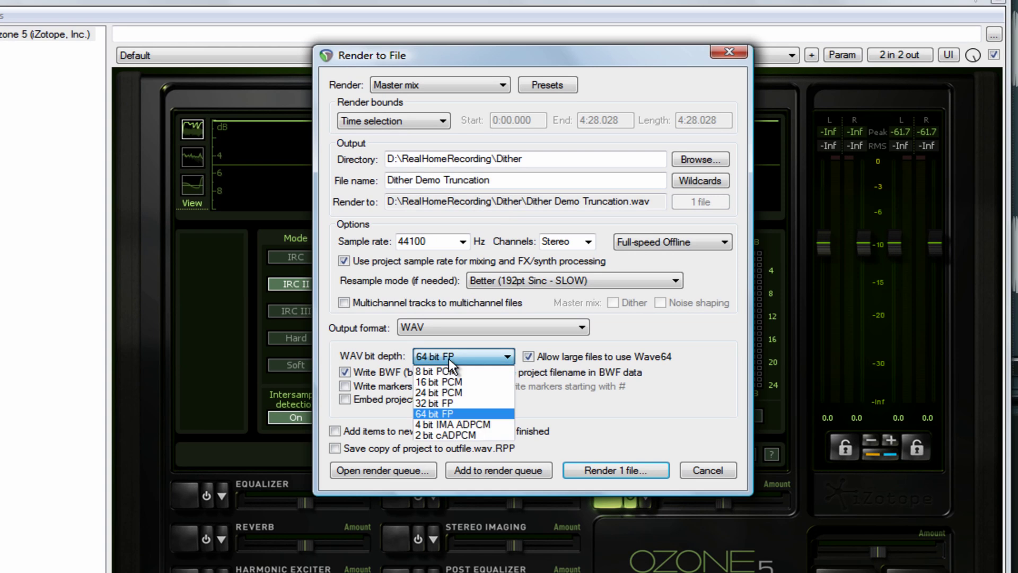
left_click(448, 381)
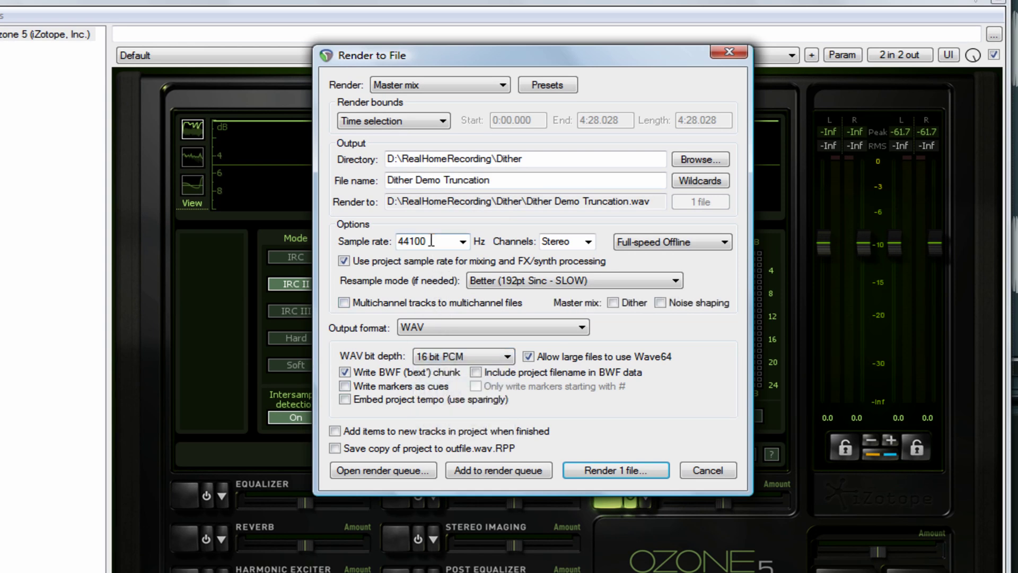
left_click(463, 242)
left_click(424, 316)
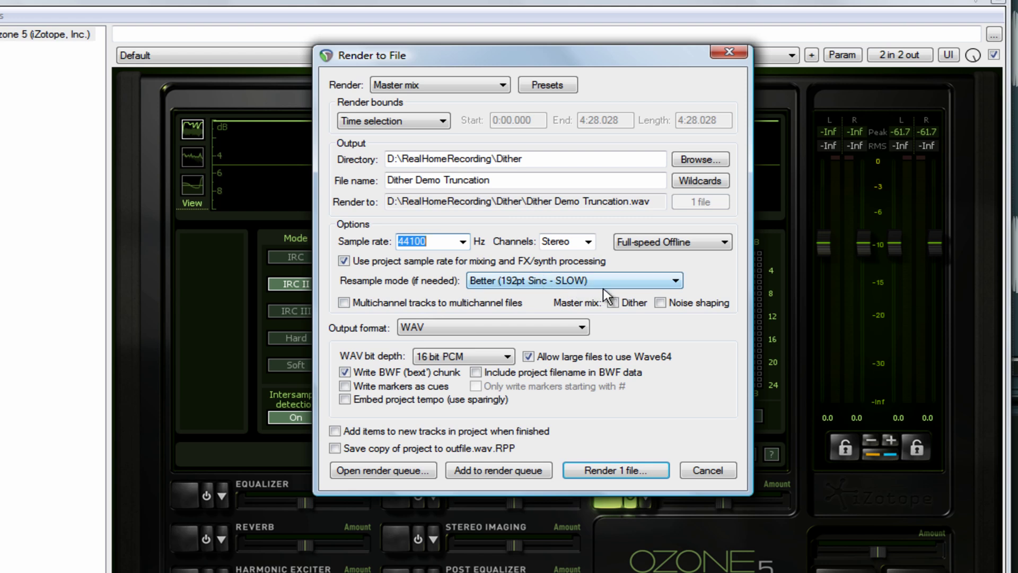
left_click(660, 302)
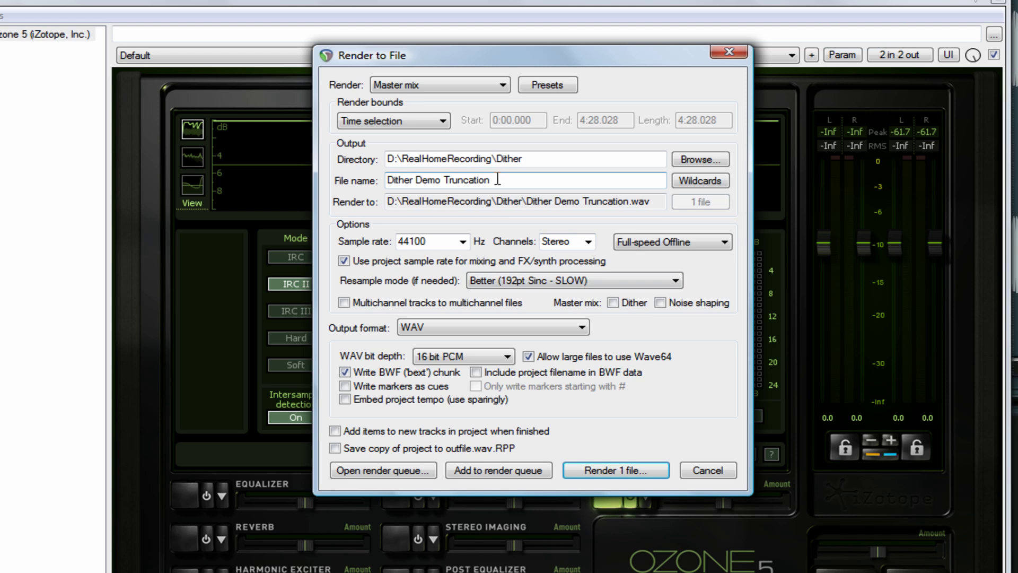
left_click(602, 472)
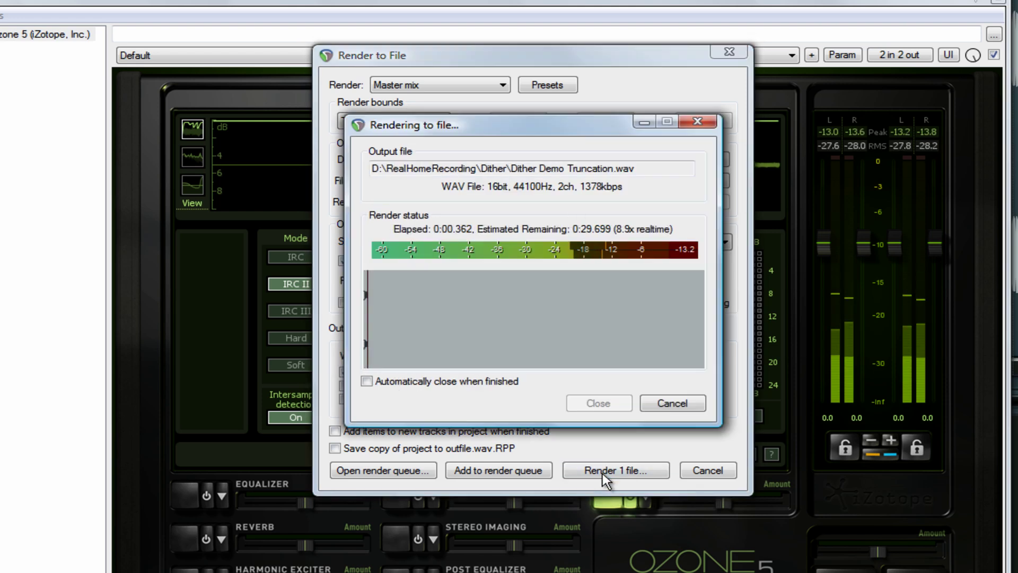